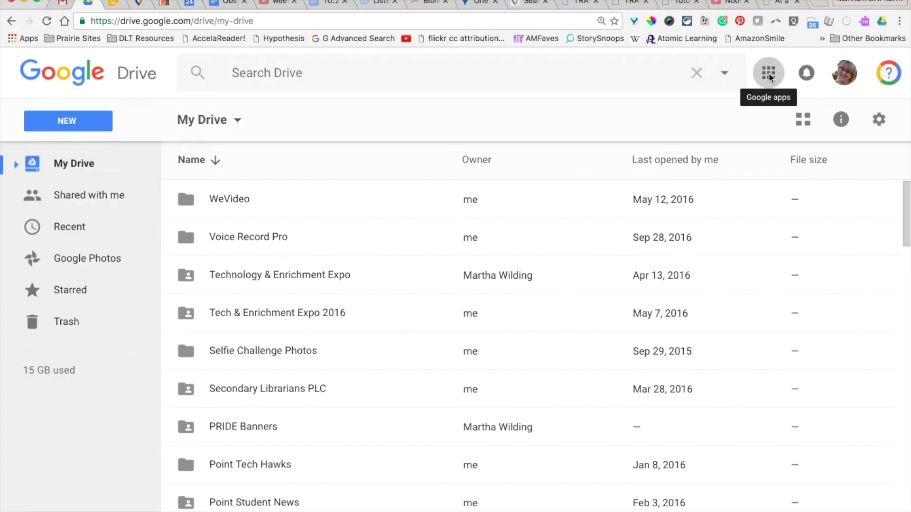
Open the Google apps launcher from Google Drive to reveal the NoodleTools entry
click(470, 264)
scroll(792, 298, down, 3)
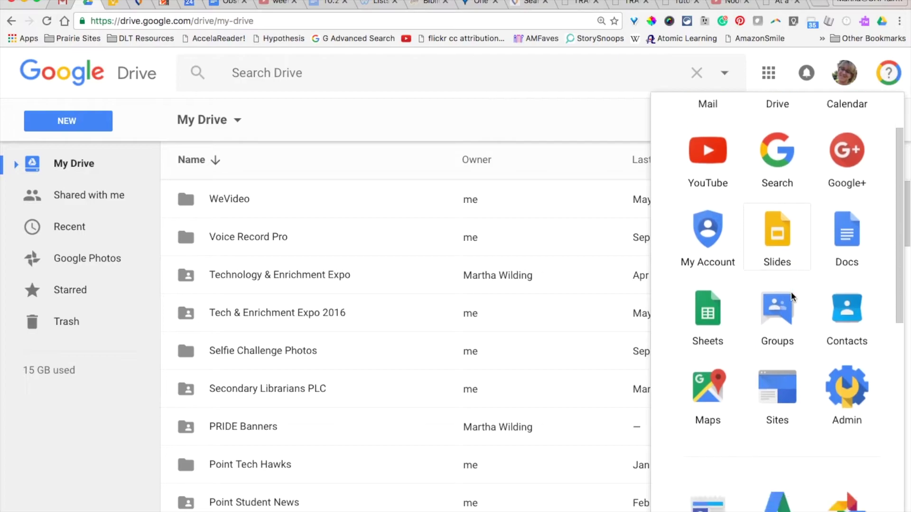
scroll(792, 298, down, 3)
scroll(792, 297, down, 3)
scroll(792, 298, down, 2)
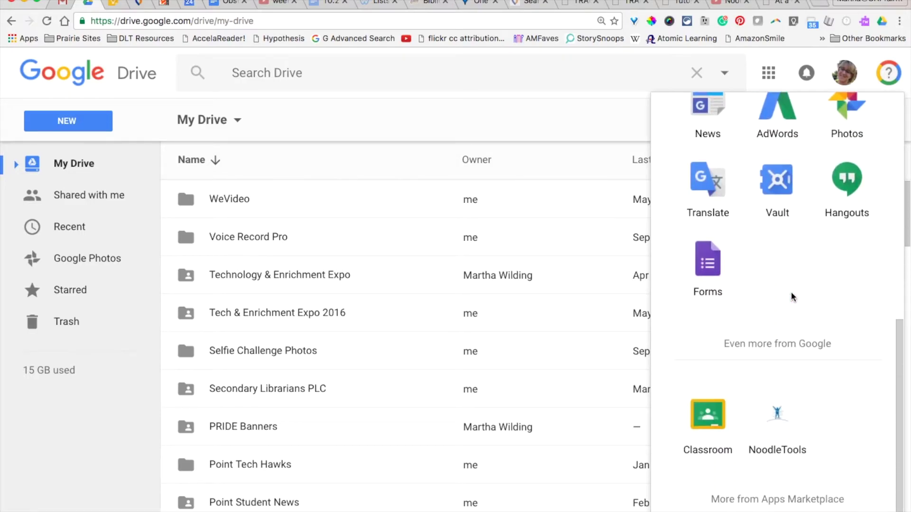